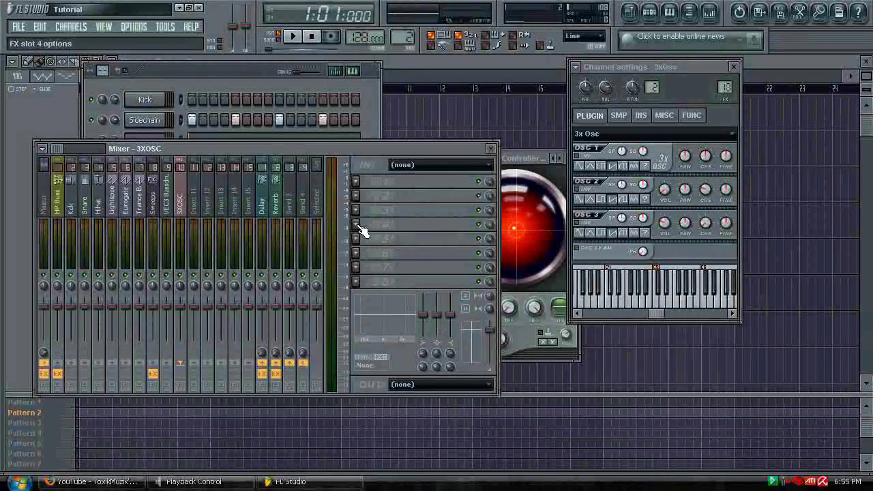
Bring the Channel Rack in front of the Mixer to show Kick, Sidechain and 3xOsc
click(225, 76)
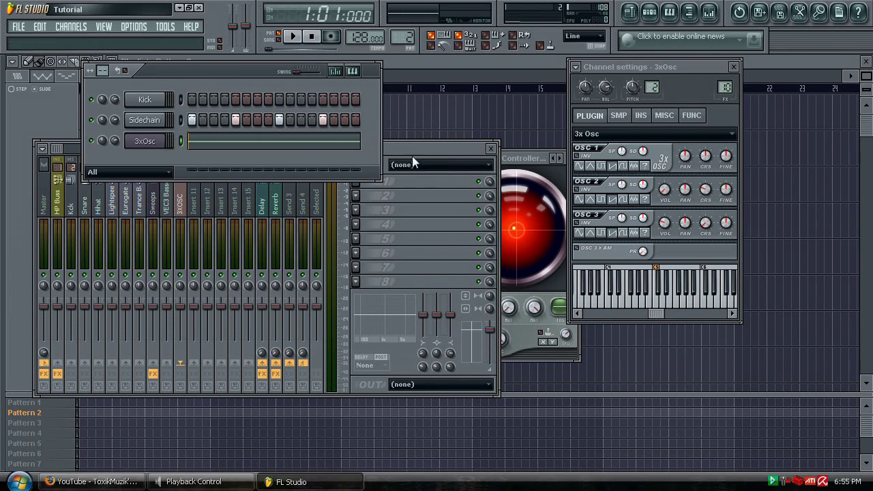
Switch to Pattern 1 and cut the 3xOsc channel's notes from it
click(412, 148)
click(248, 67)
scroll(402, 37, down, 1)
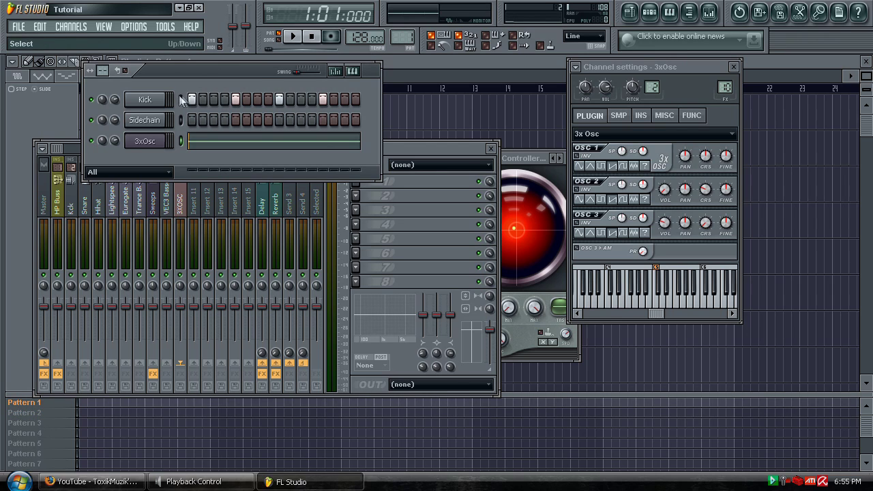
right_click(162, 142)
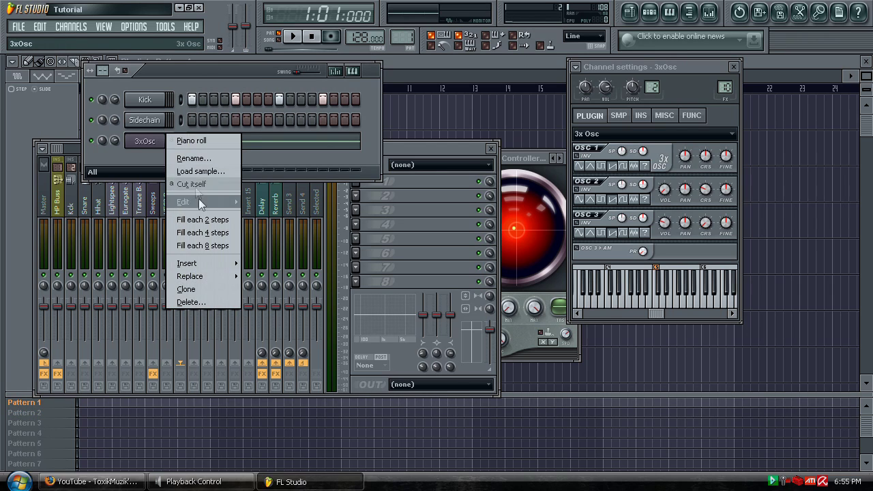
mouse_move(201, 201)
click(258, 199)
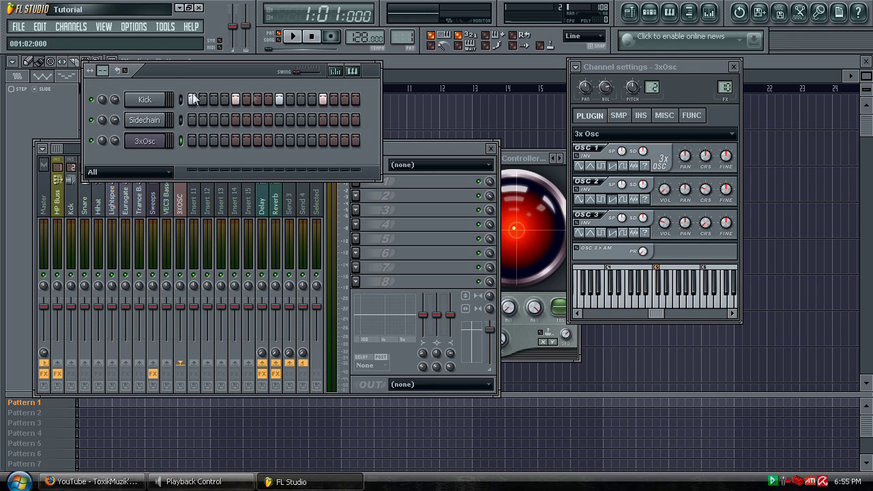
Go back to Pattern 2 and select the Sidechain channel to show its settings
click(146, 100)
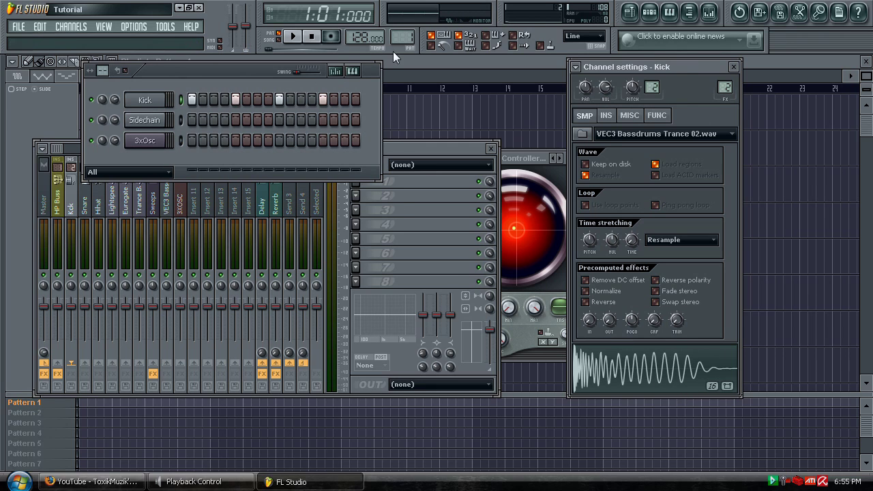
scroll(417, 36, up, 1)
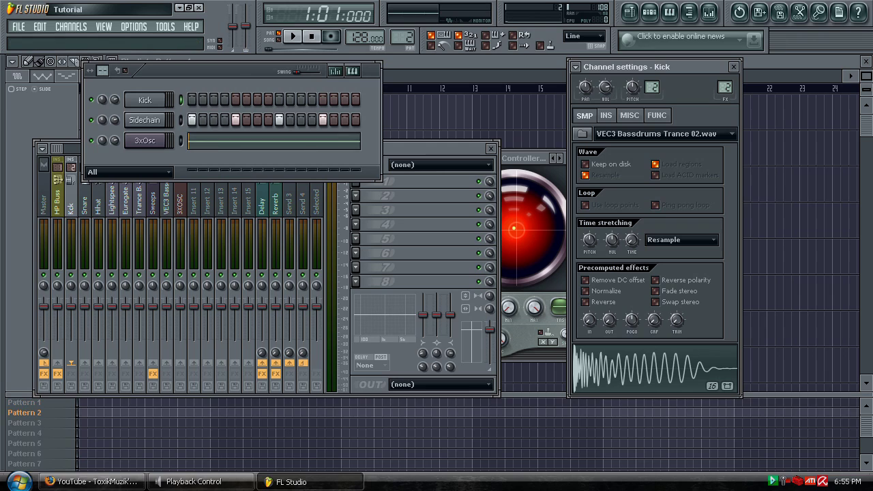
click(144, 121)
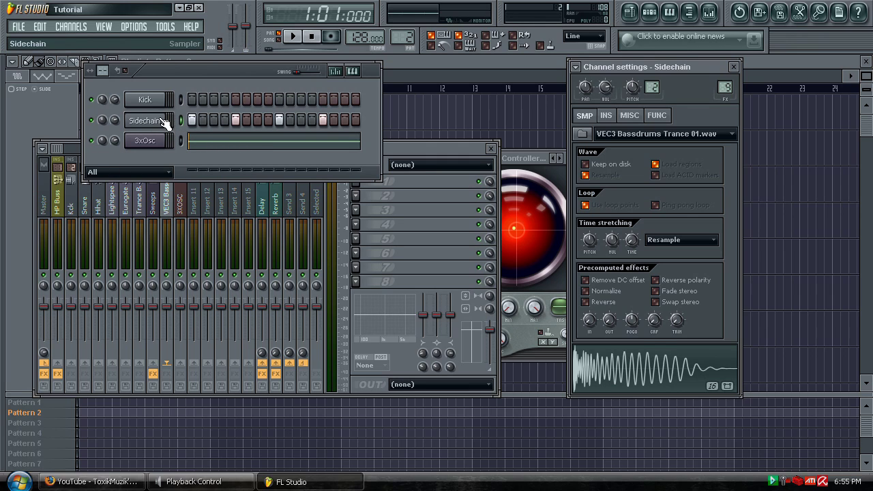
Link the Sidechain channel to mixer insert 9 (VEC3 Bassdrums Trance 01) and play to check
right_click(162, 205)
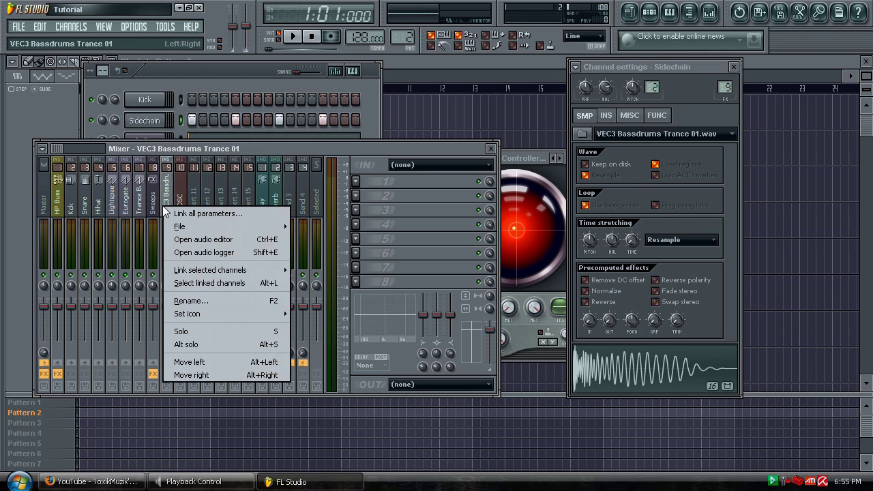
click(313, 268)
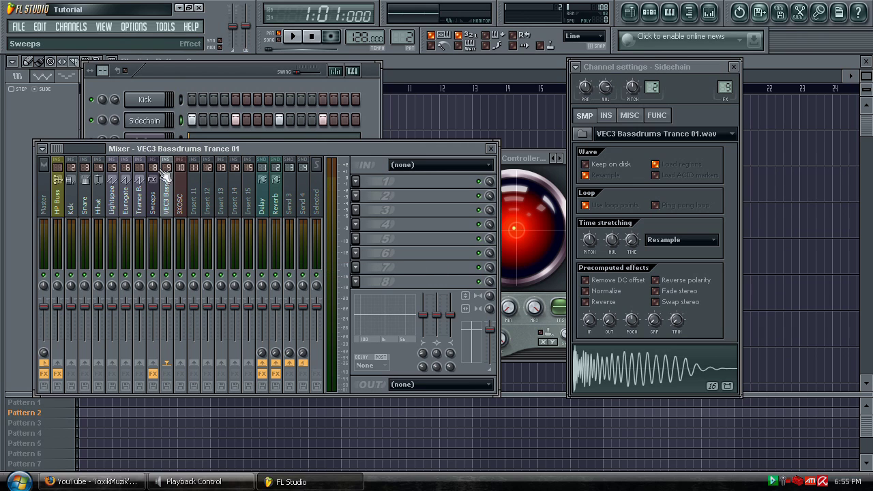
click(295, 36)
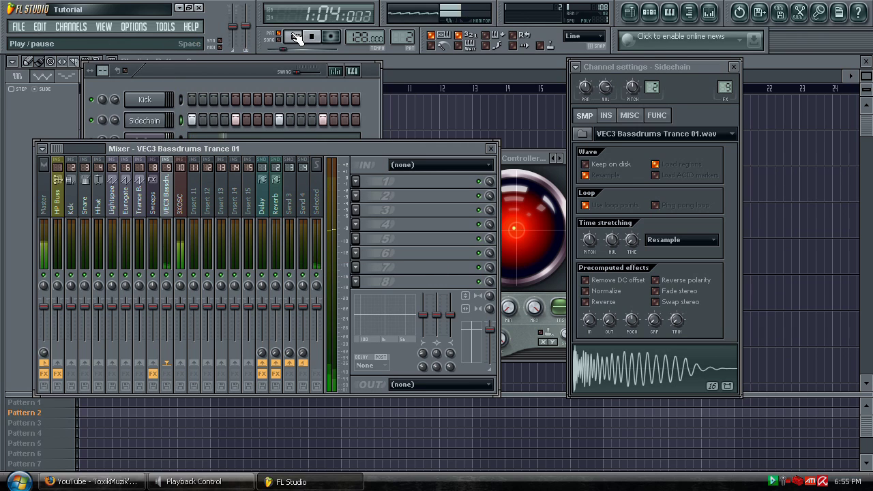
Link the 3xOsc channel to the 3XOSC mixer insert 10
click(187, 87)
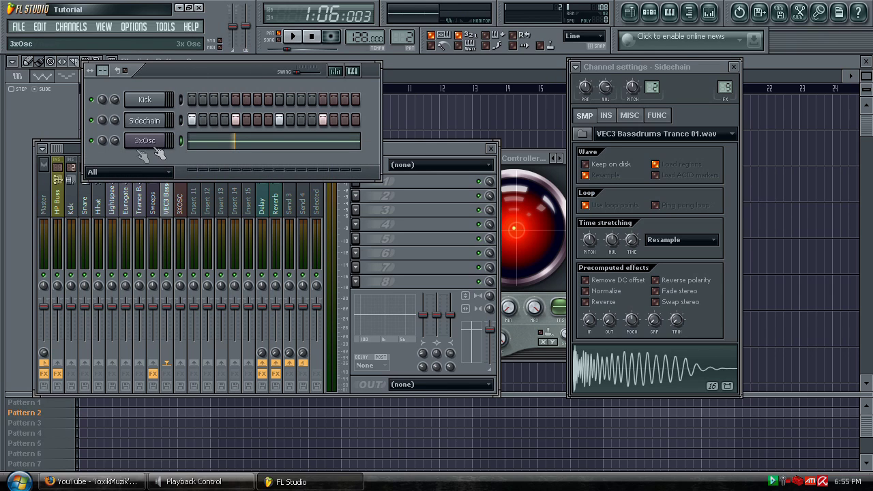
right_click(180, 205)
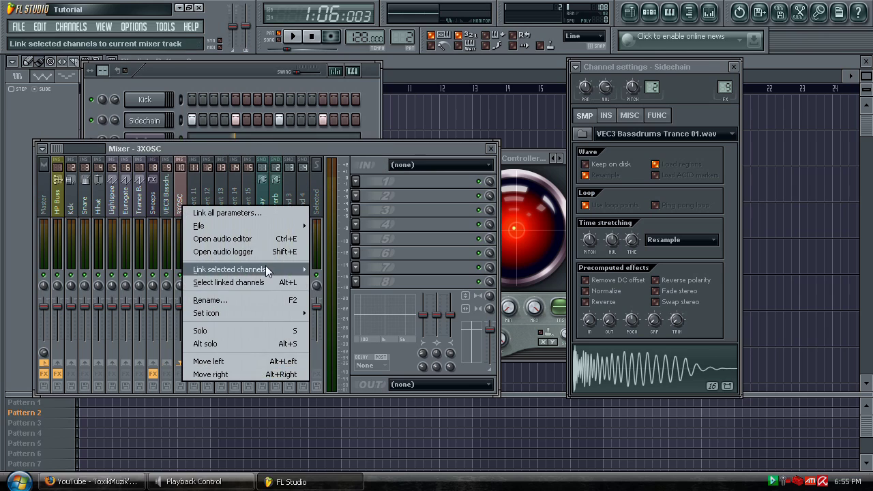
click(331, 270)
click(174, 200)
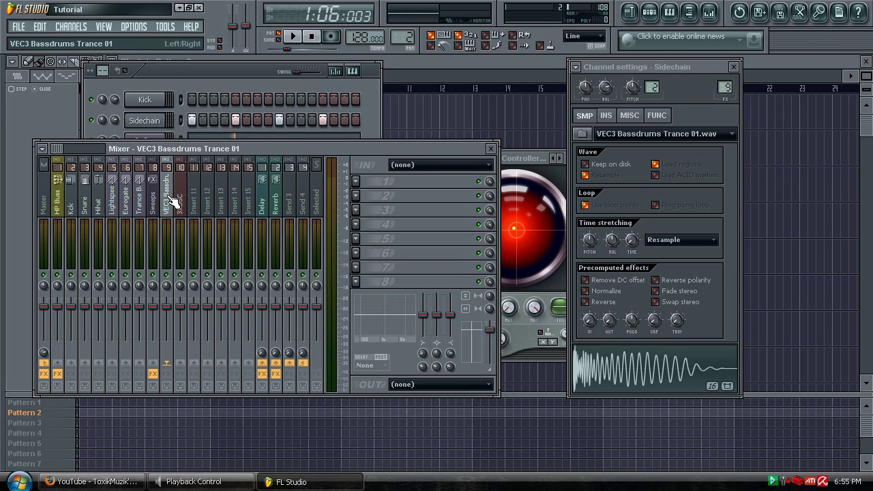
click(181, 202)
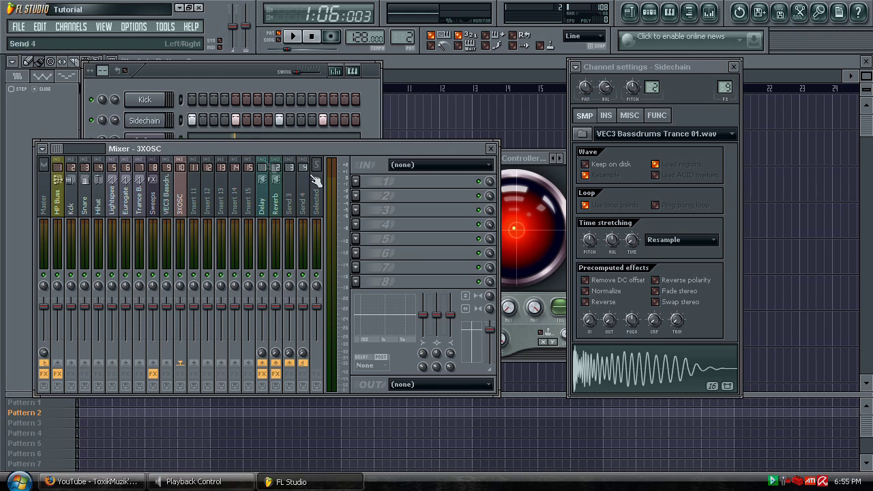
click(172, 198)
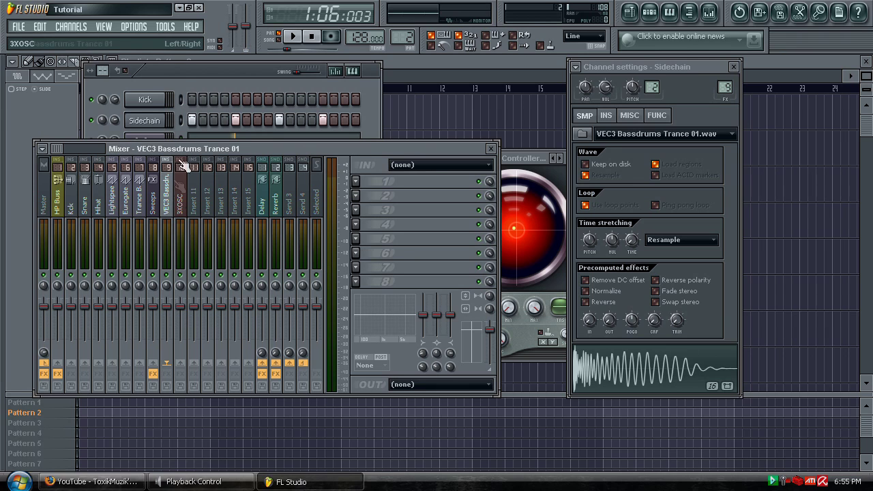
Load Fruity Peak Controller into FX slot 1 of the VEC3 Bassdrums track and test playback
click(357, 191)
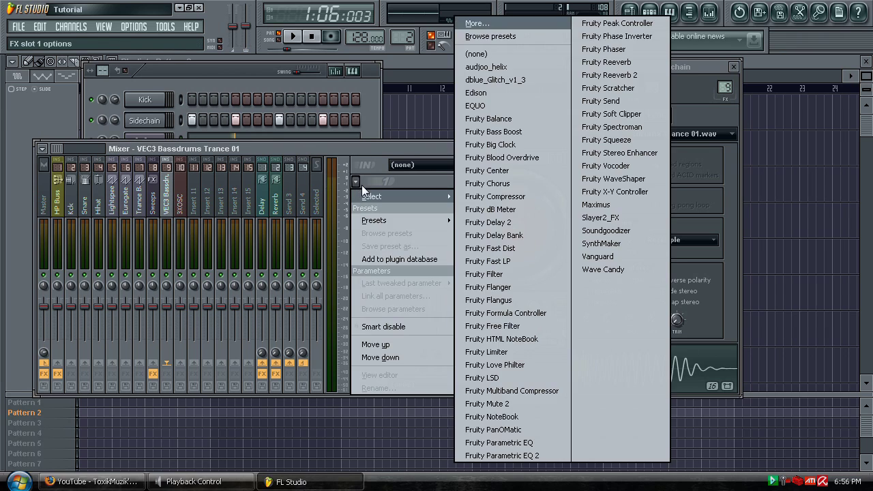
click(595, 24)
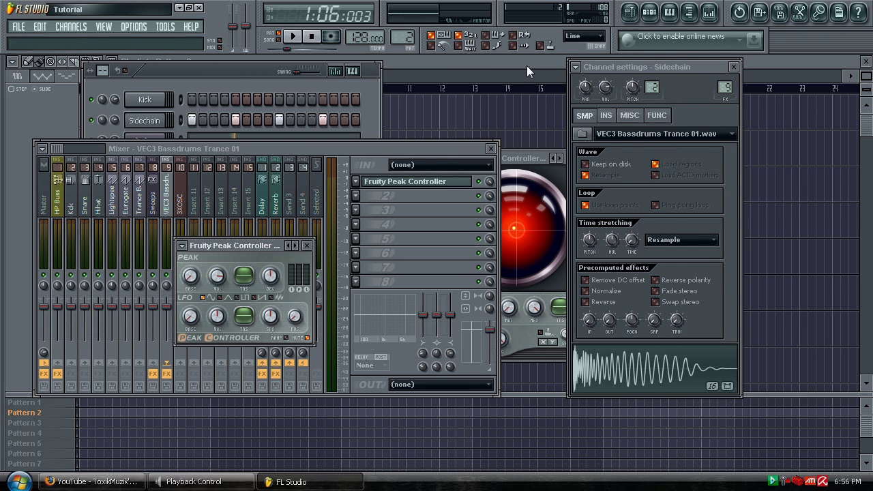
click(292, 36)
click(311, 37)
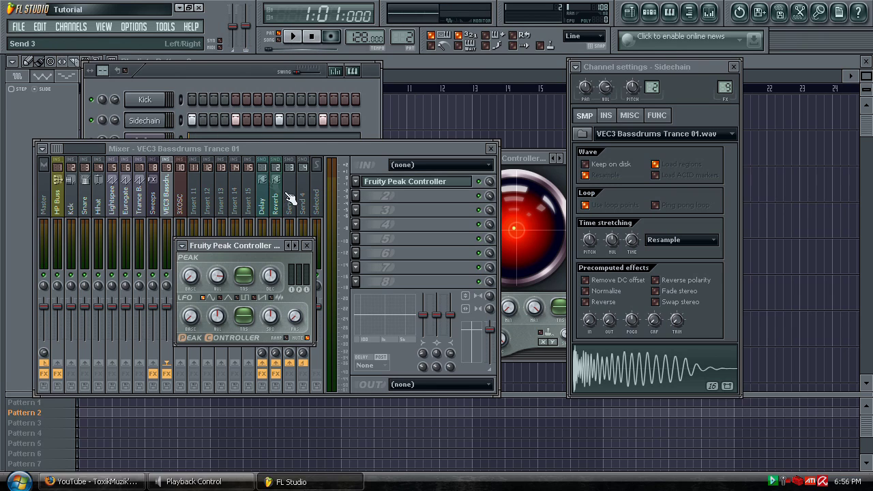
click(198, 65)
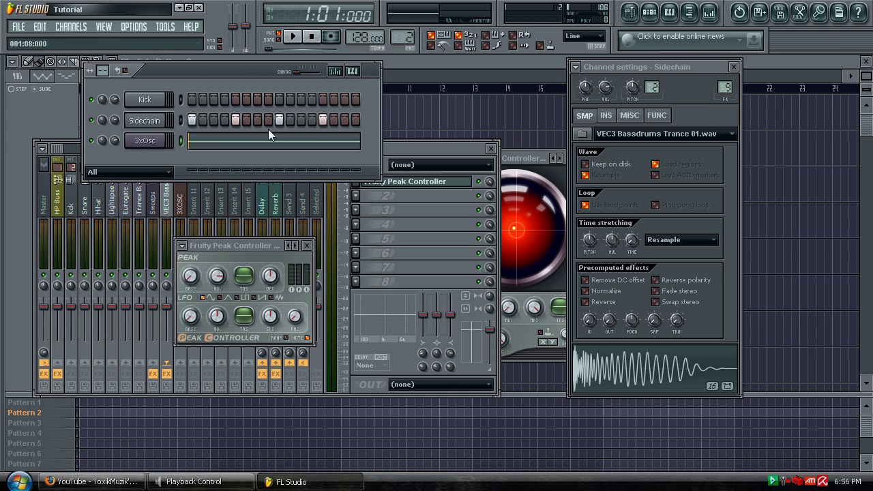
Select the 3XOSC mixer track, nudge its volume, then reset it to 100%
click(428, 146)
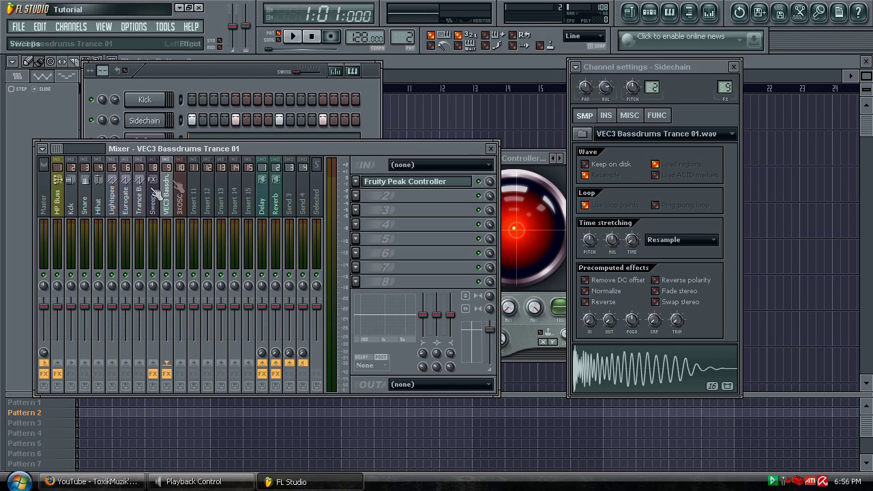
click(184, 199)
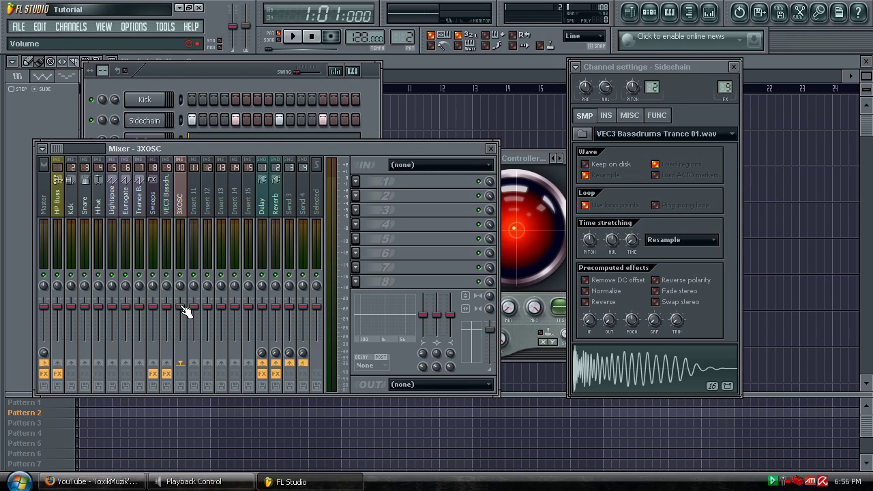
drag(182, 306, 181, 310)
right_click(180, 311)
click(191, 318)
Link the 3XOSC volume to the VEC3 Bassdrums peak controller with an Inverted mapping formula
right_click(181, 309)
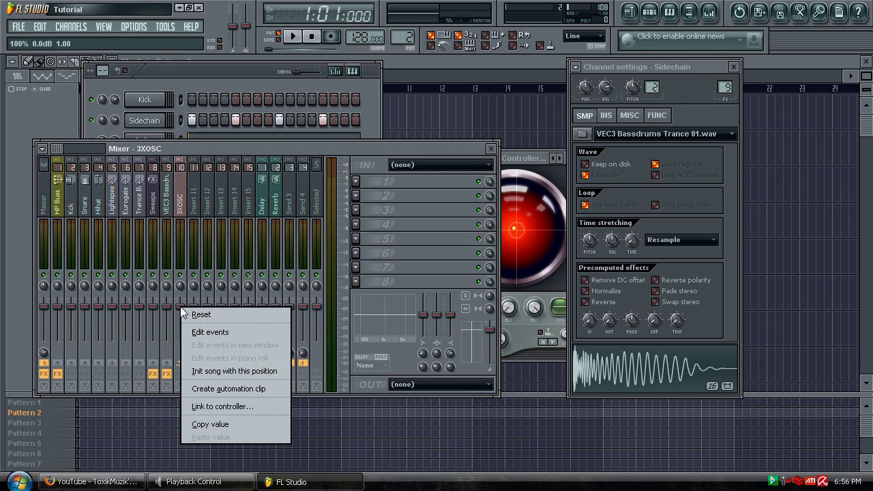
click(212, 406)
click(410, 245)
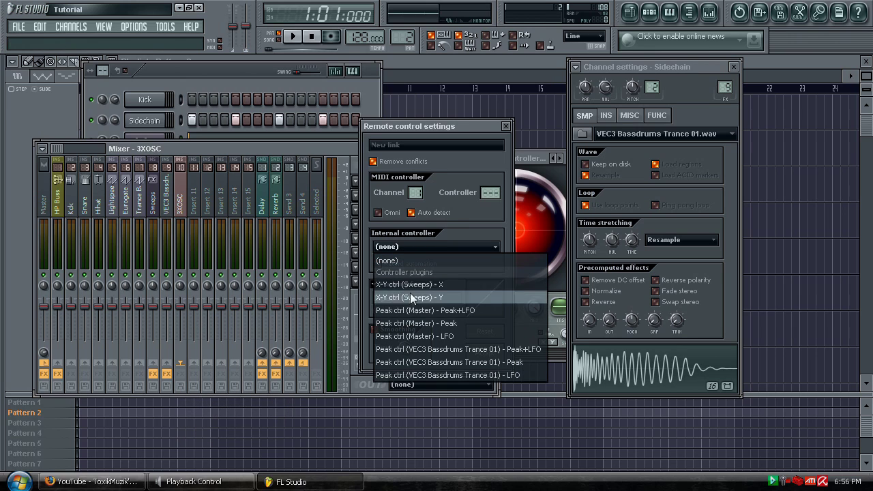
click(422, 362)
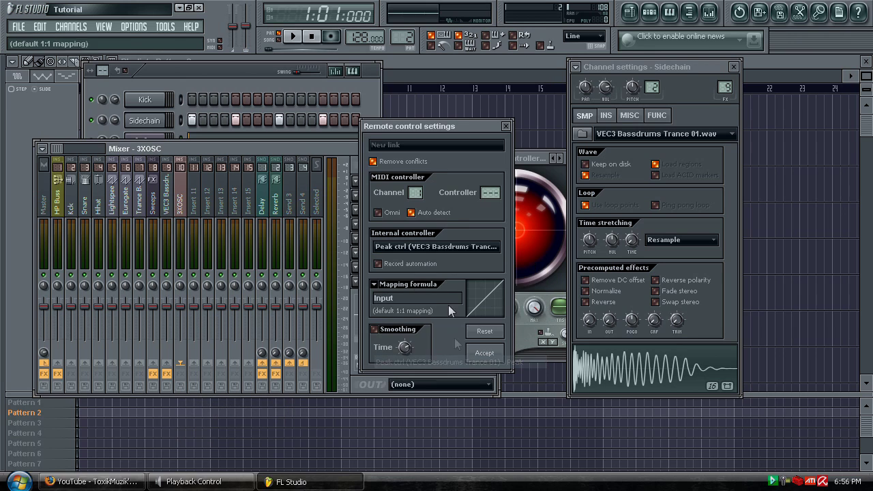
click(378, 285)
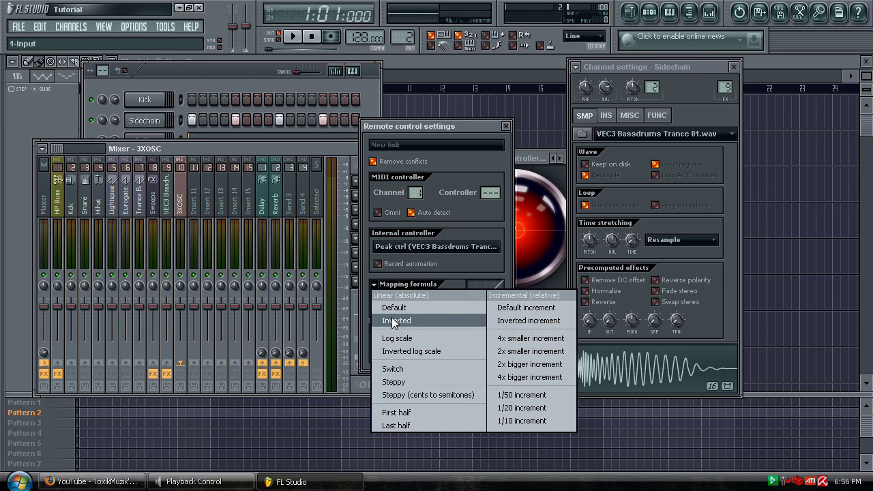
click(394, 320)
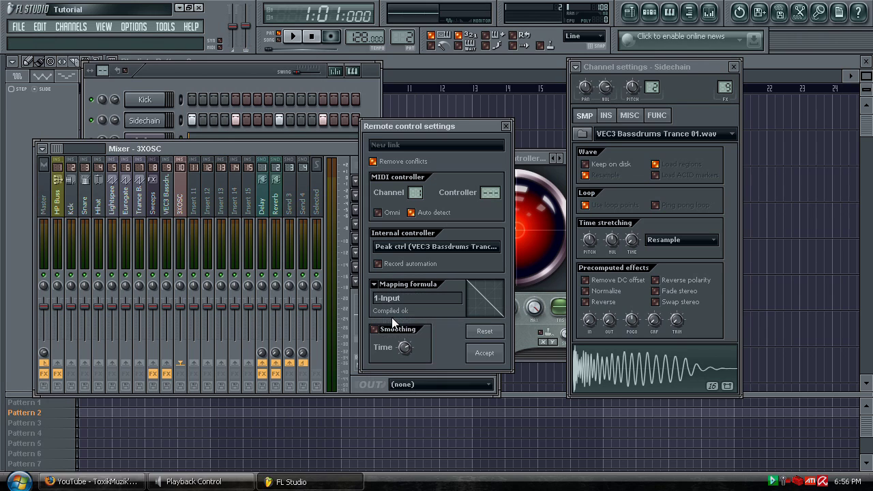
click(485, 355)
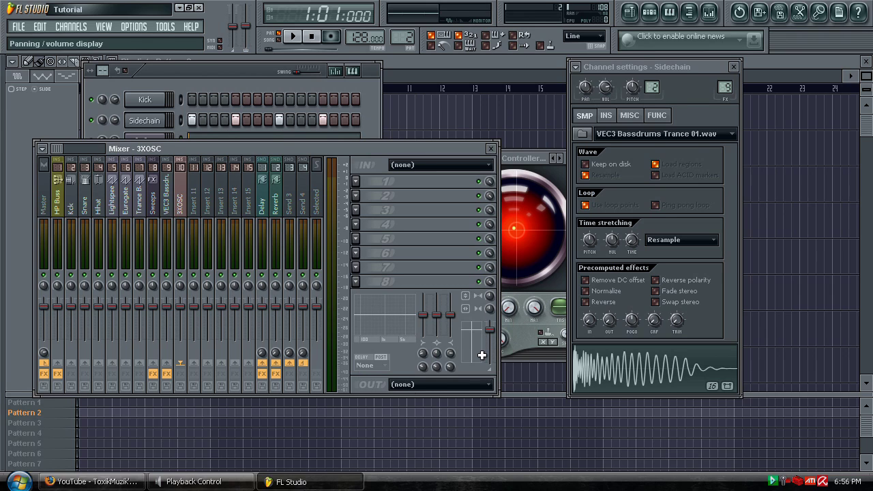
click(214, 70)
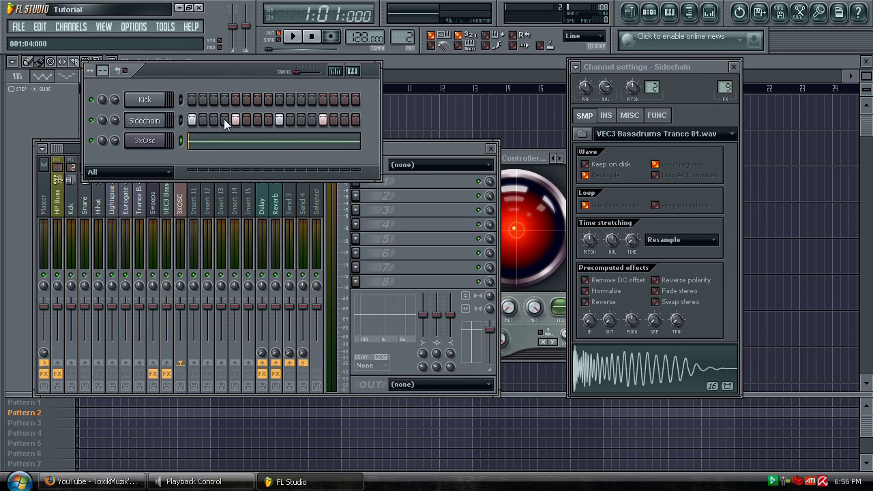
click(293, 38)
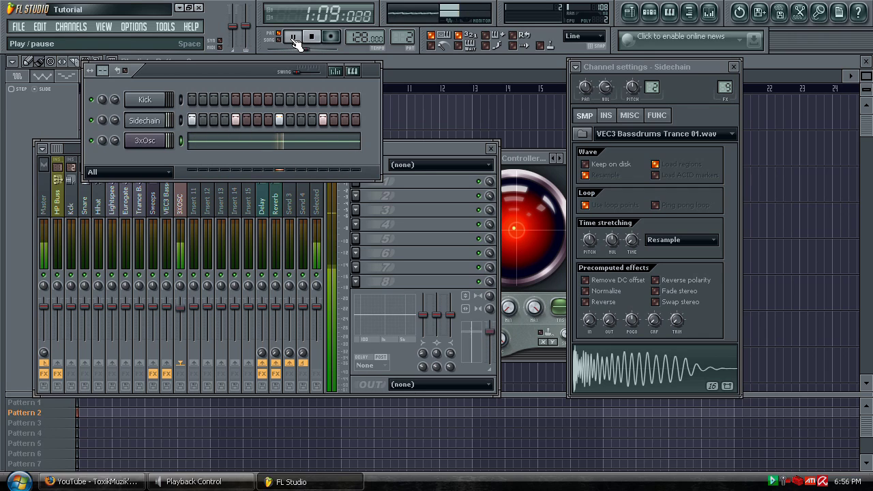
click(293, 38)
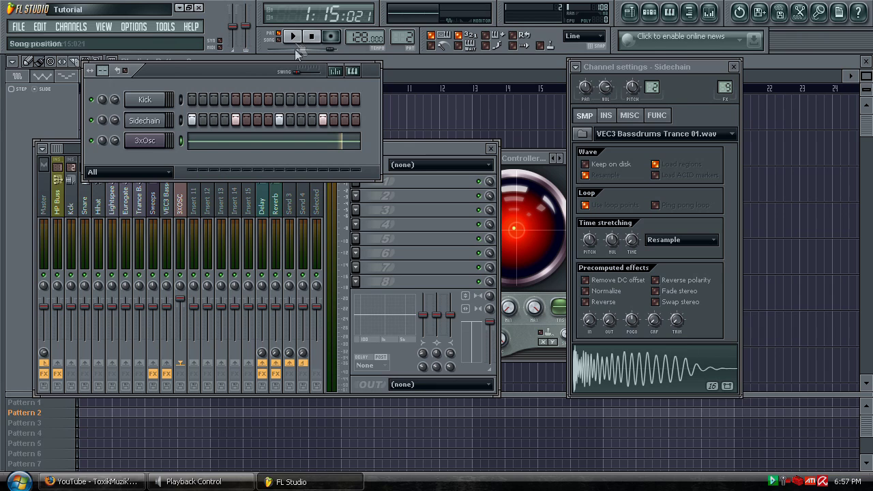
Close other windows and paint Pattern 2 and Pattern 1 across bars 1–8 of the playlist
key(F12)
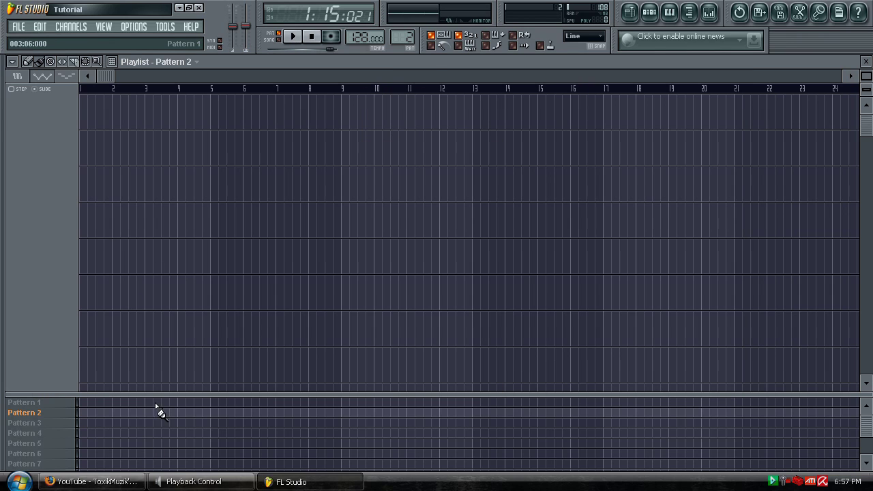
drag(152, 391, 152, 317)
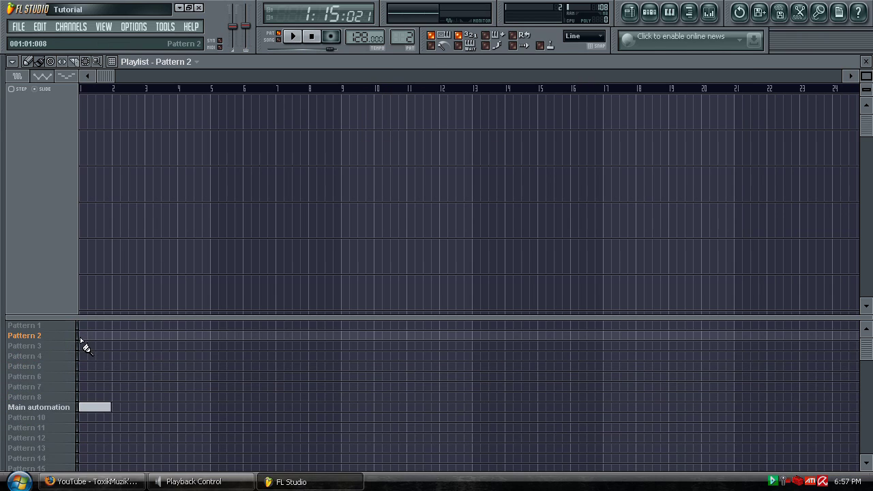
mouse_move(80, 339)
mouse_down()
mouse_move(214, 341)
mouse_move(201, 332)
mouse_up()
click(81, 328)
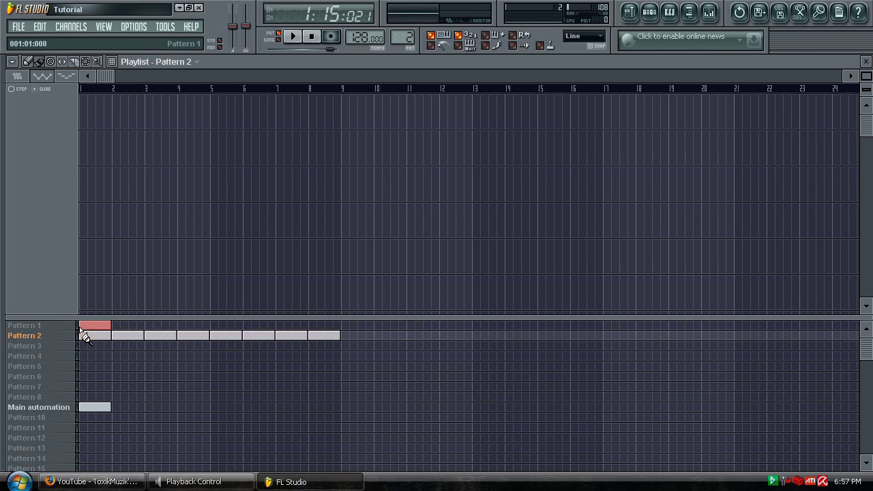
drag(80, 331, 318, 335)
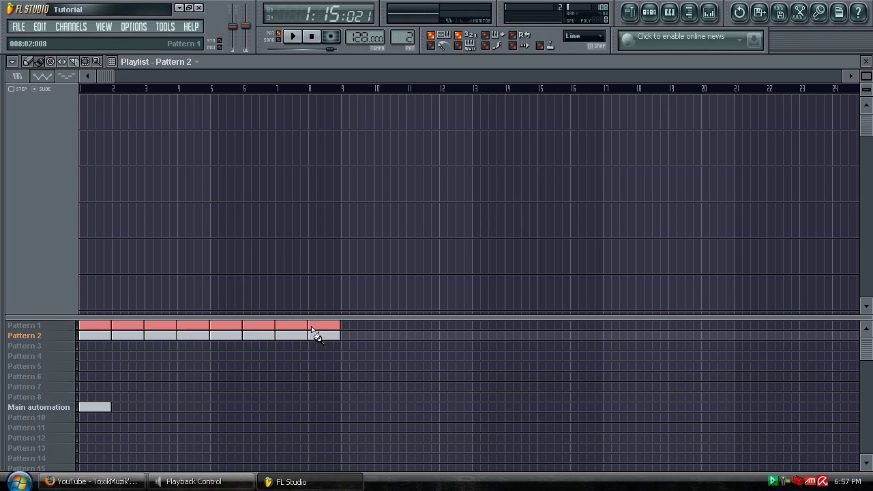
Play the song, pause it, and bring up the channel rack
click(298, 39)
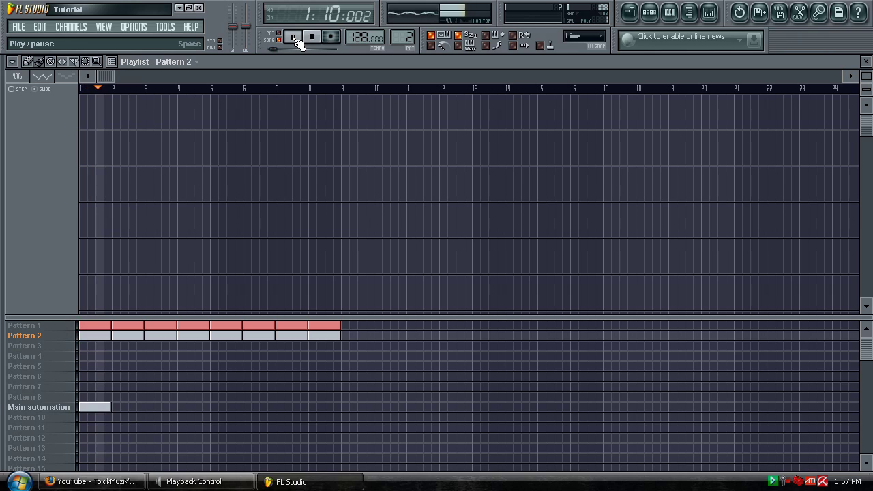
click(295, 38)
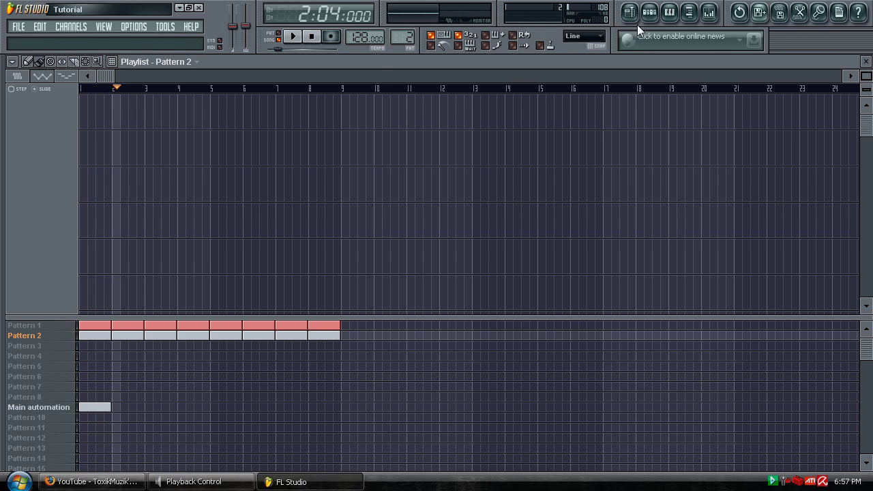
click(651, 13)
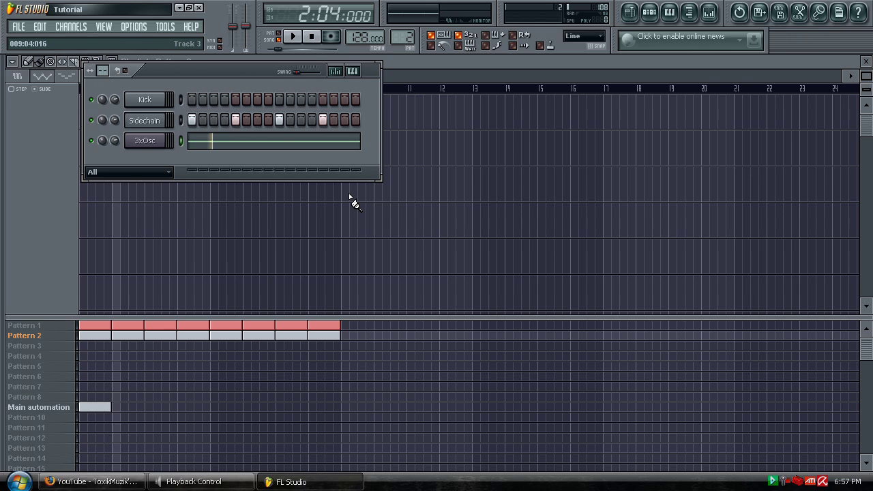
Open the Fruity Peak Controller on mixer insert 9 (VEC3 Bassdrums Trance 01) and start playback
click(310, 37)
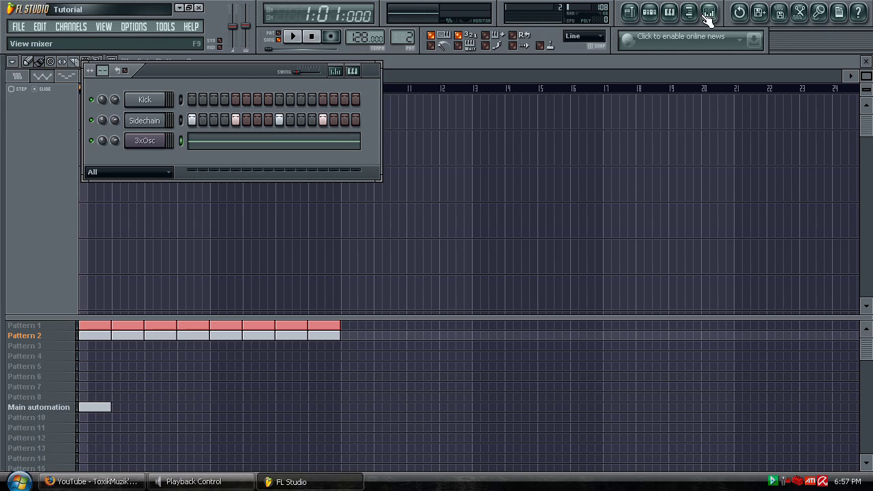
click(293, 41)
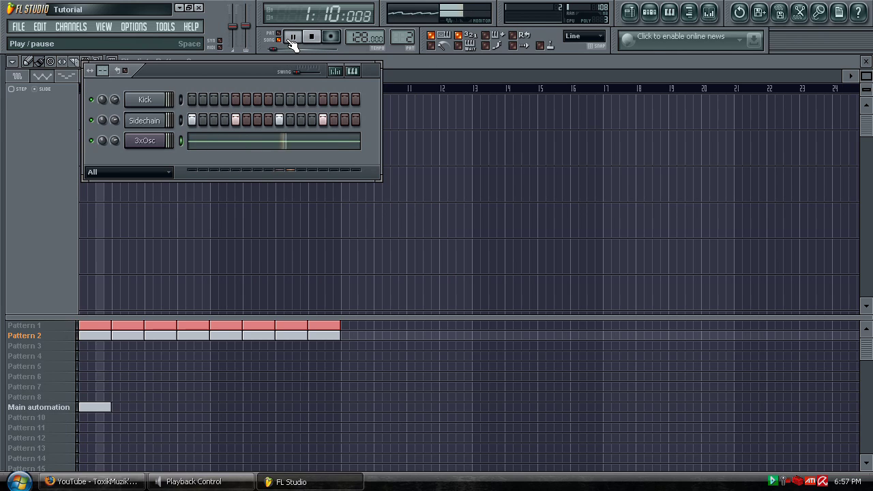
click(292, 41)
click(711, 14)
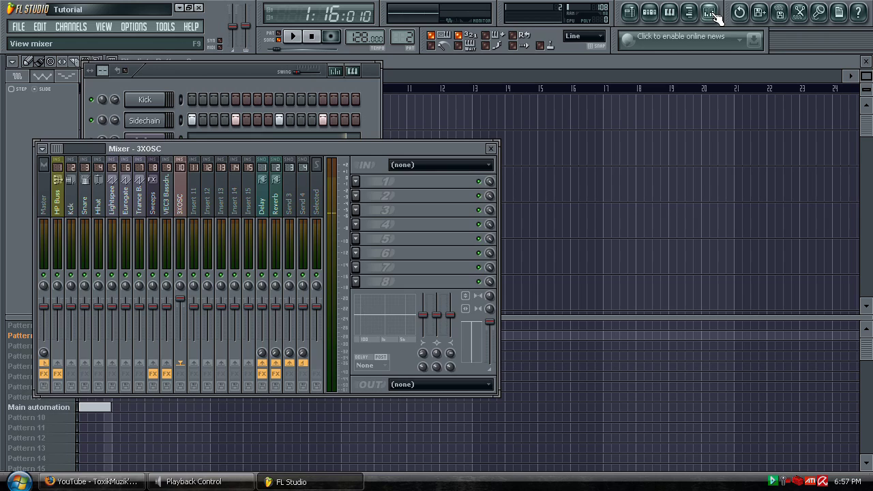
click(171, 203)
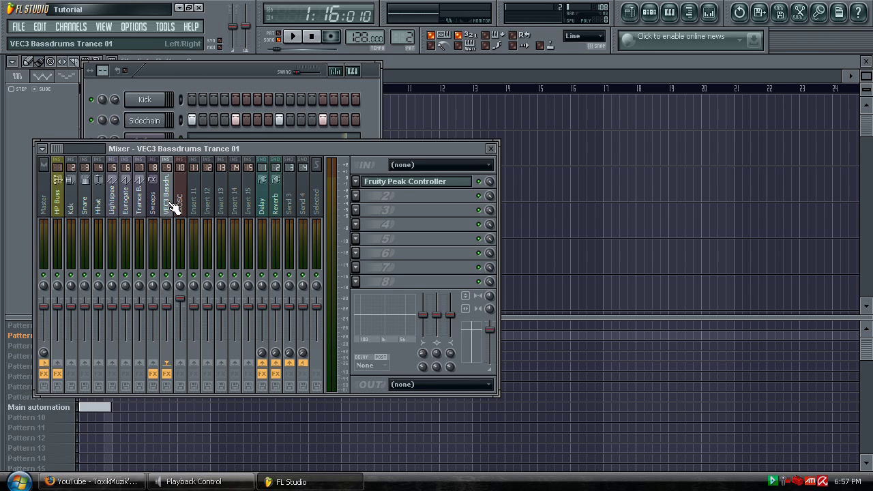
click(412, 185)
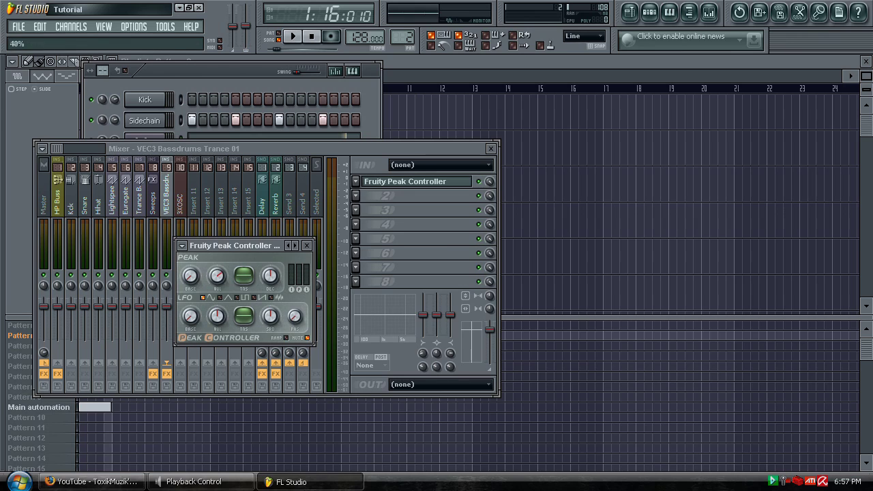
key(space)
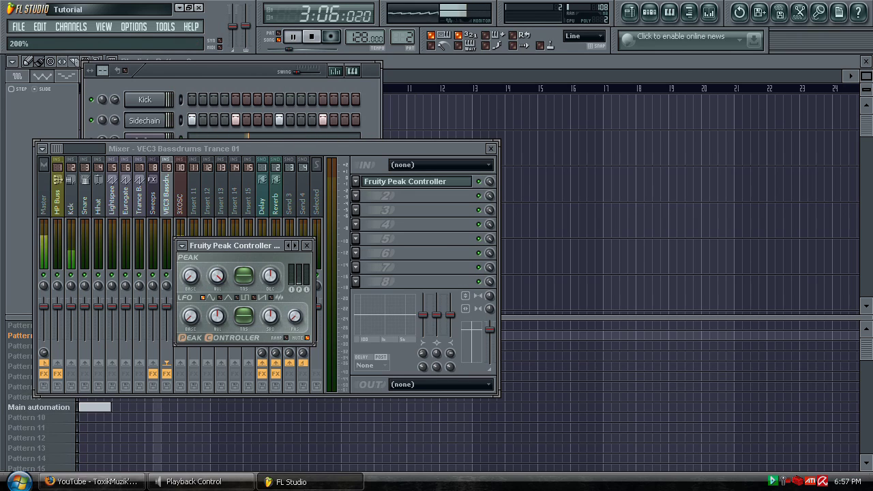
drag(244, 75, 350, 90)
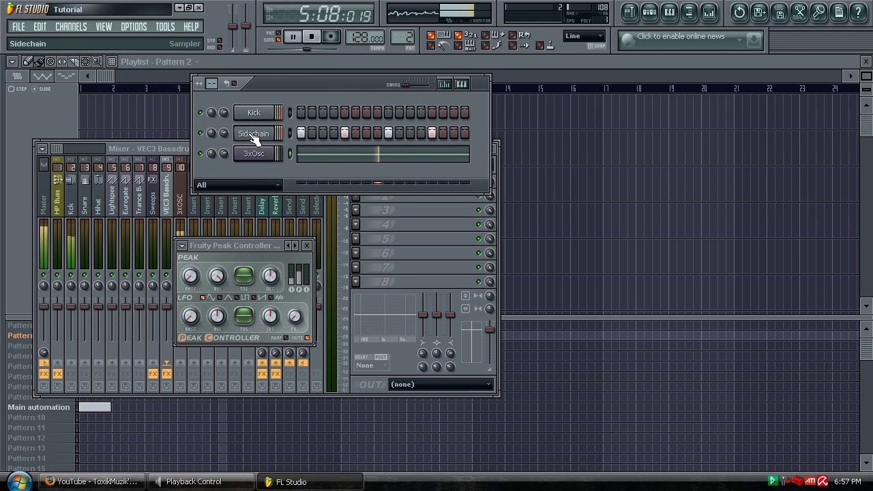
Stop playback on the transport bar, rewinding the song to 1:01:000
click(311, 36)
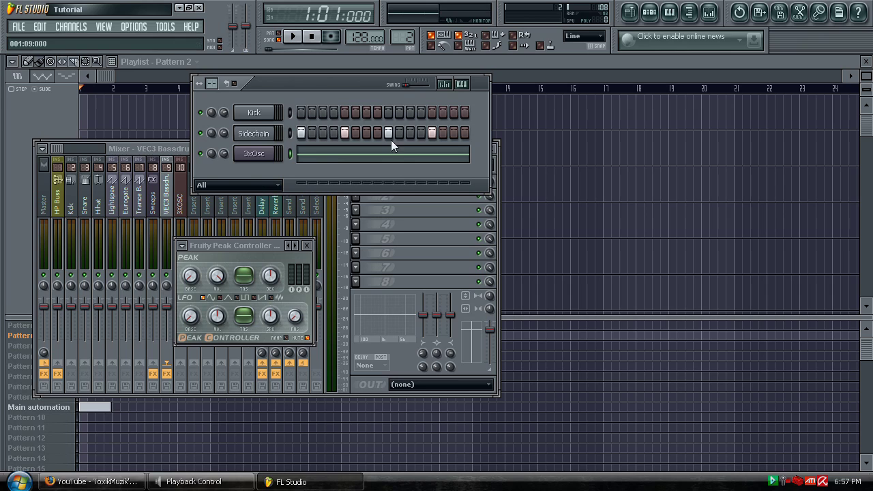